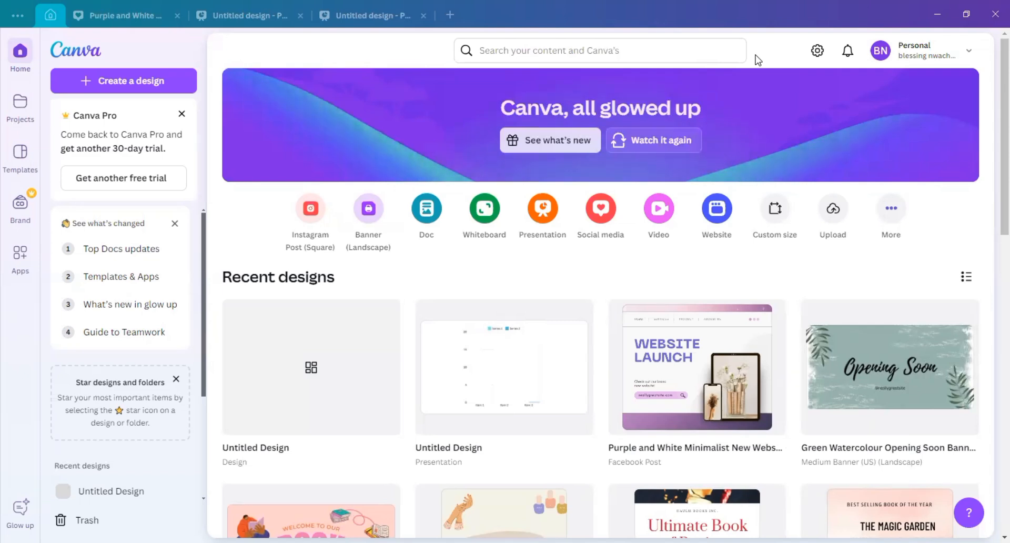
- Create a blank presentation and insert a line chart on its first page, keeping the default chart data
click(542, 211)
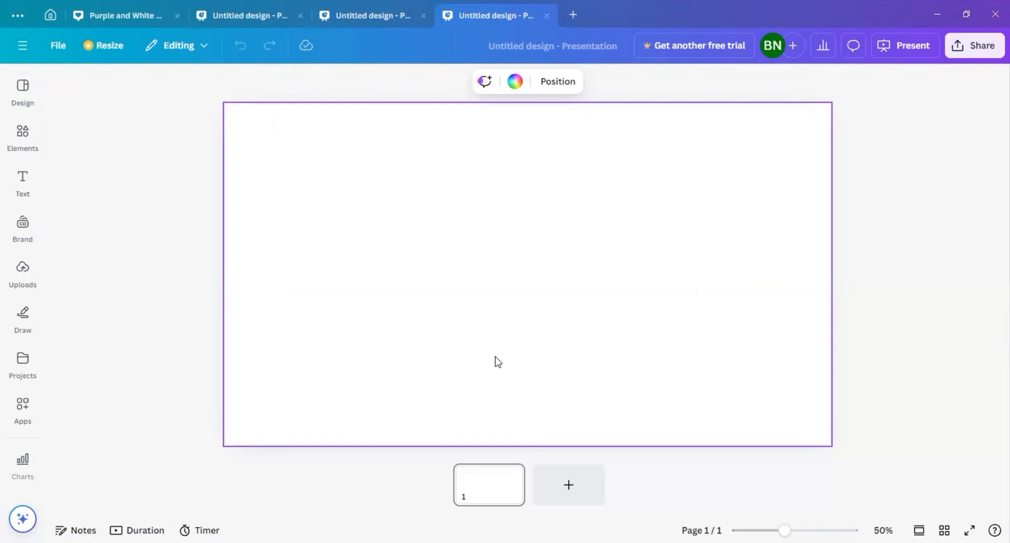
click(41, 518)
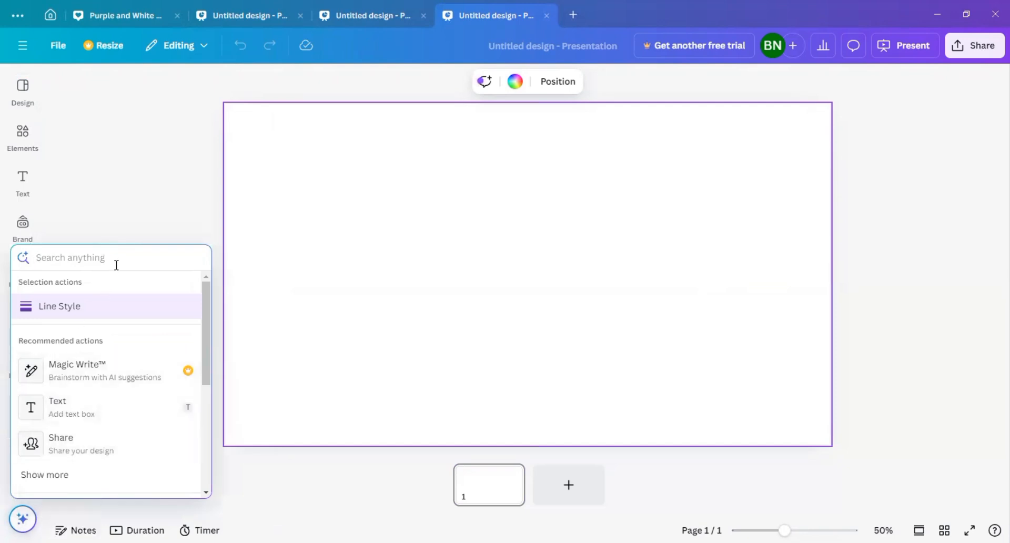
text(chart)
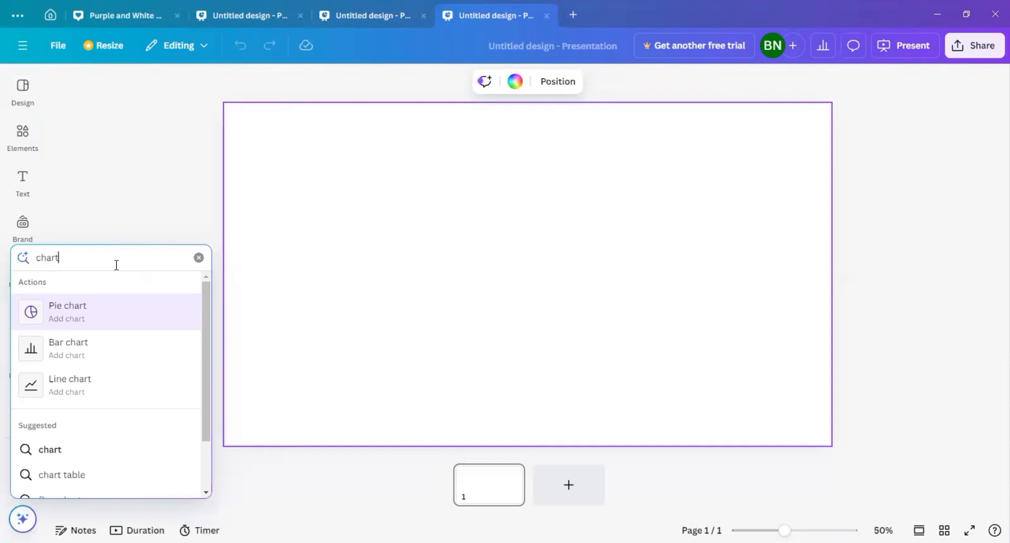
click(81, 387)
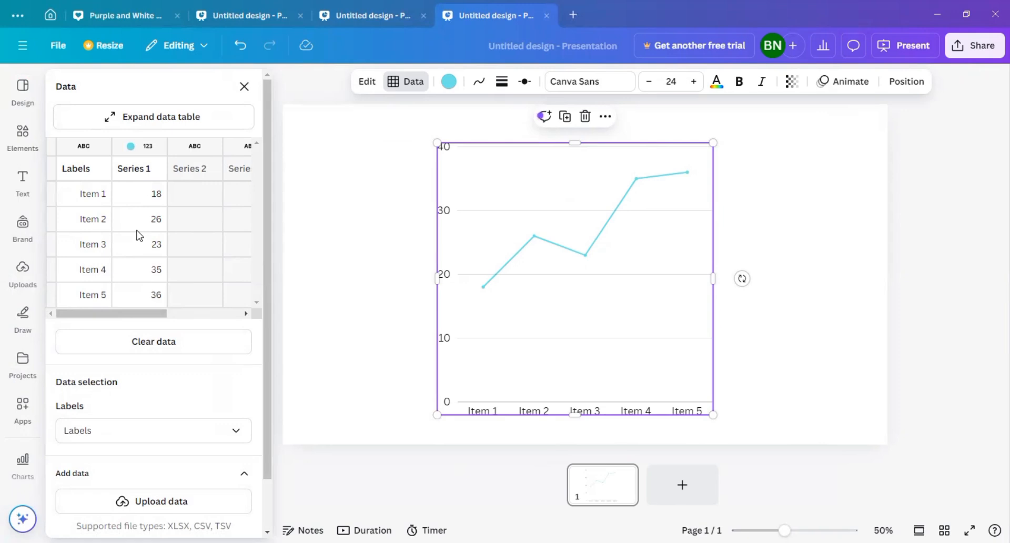
click(245, 89)
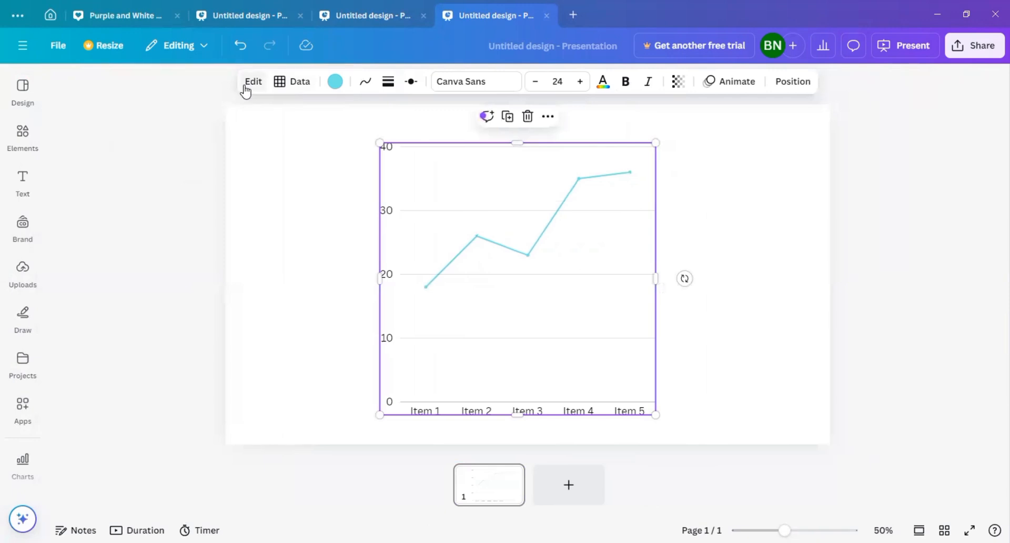
- Add a square shape, change it to a circle and fill it with black
key(r)
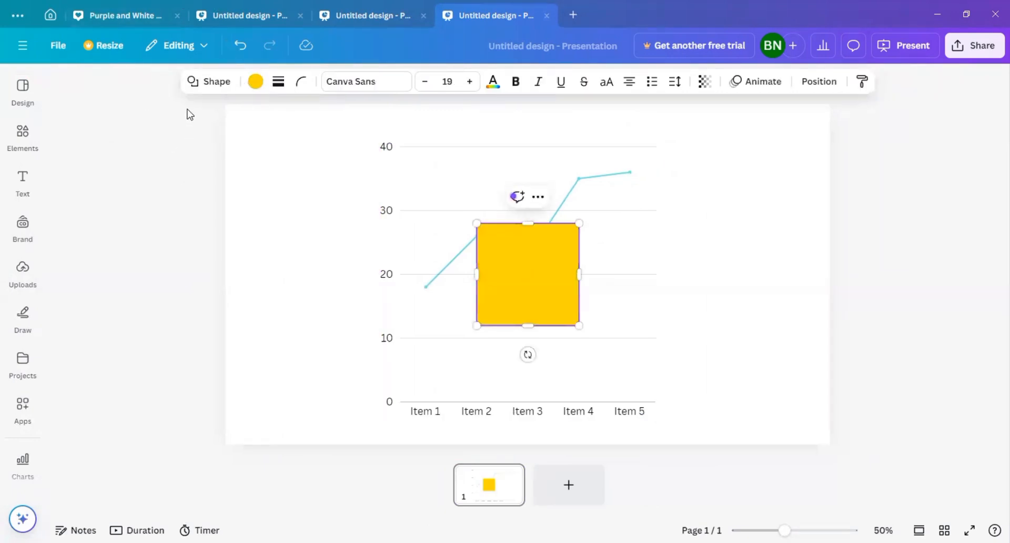
click(208, 84)
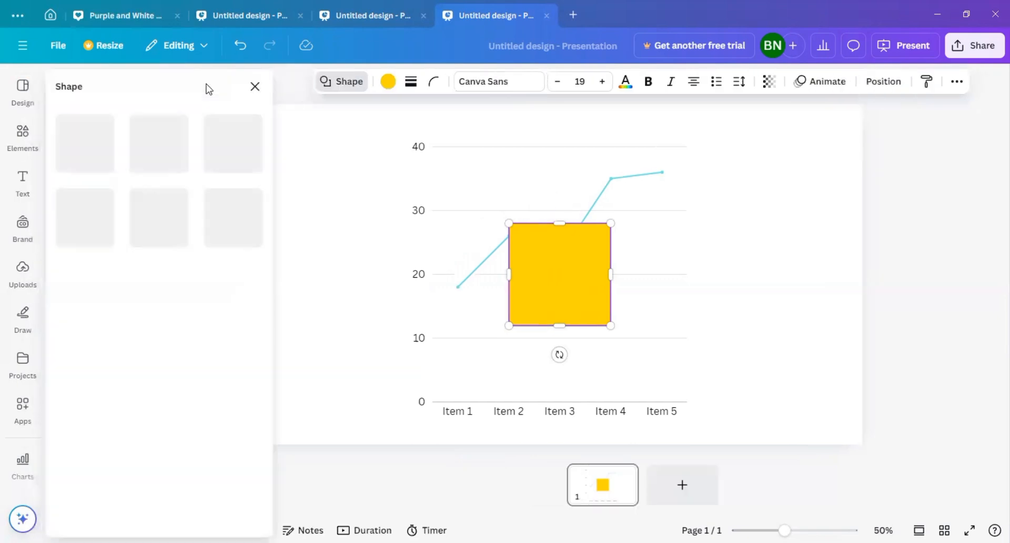
click(221, 136)
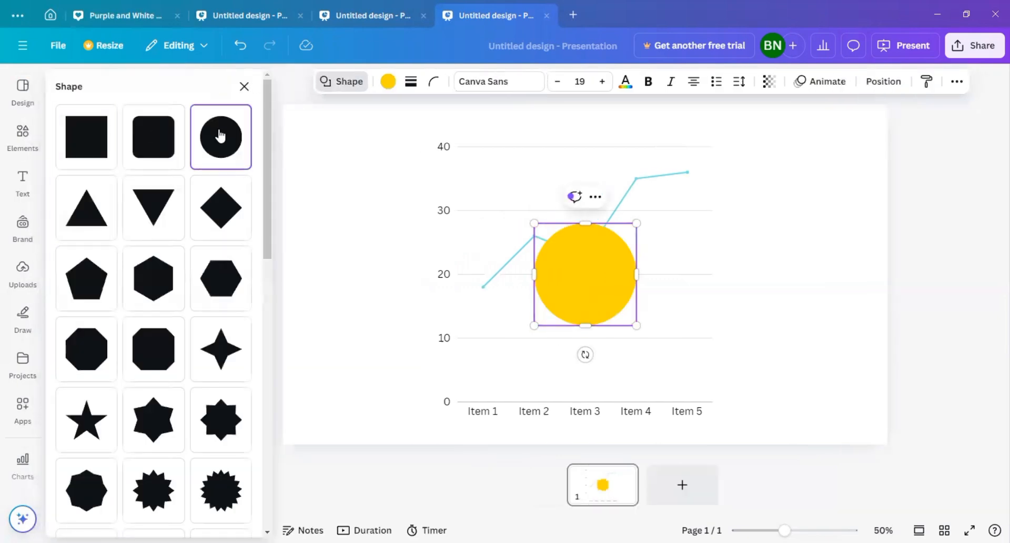
click(384, 85)
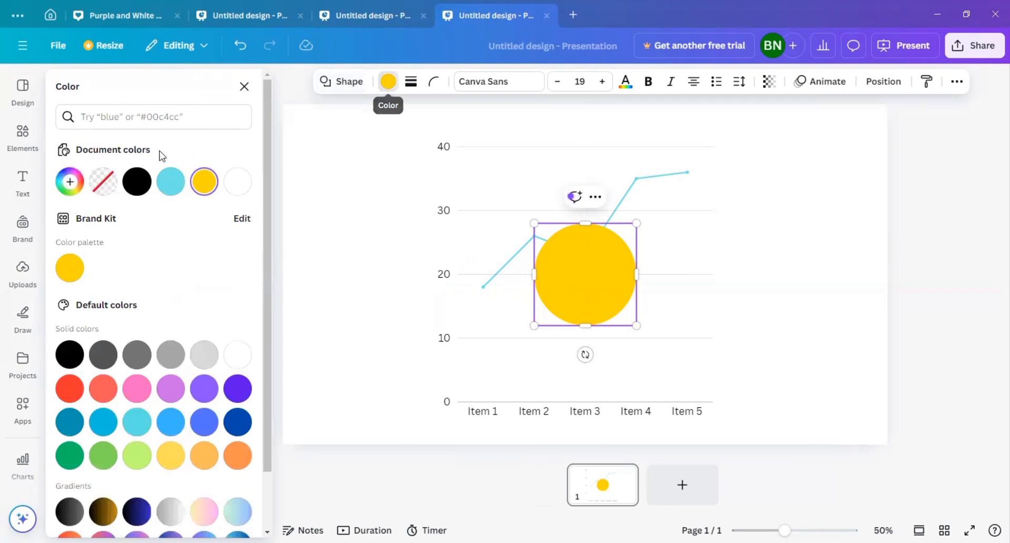
click(138, 181)
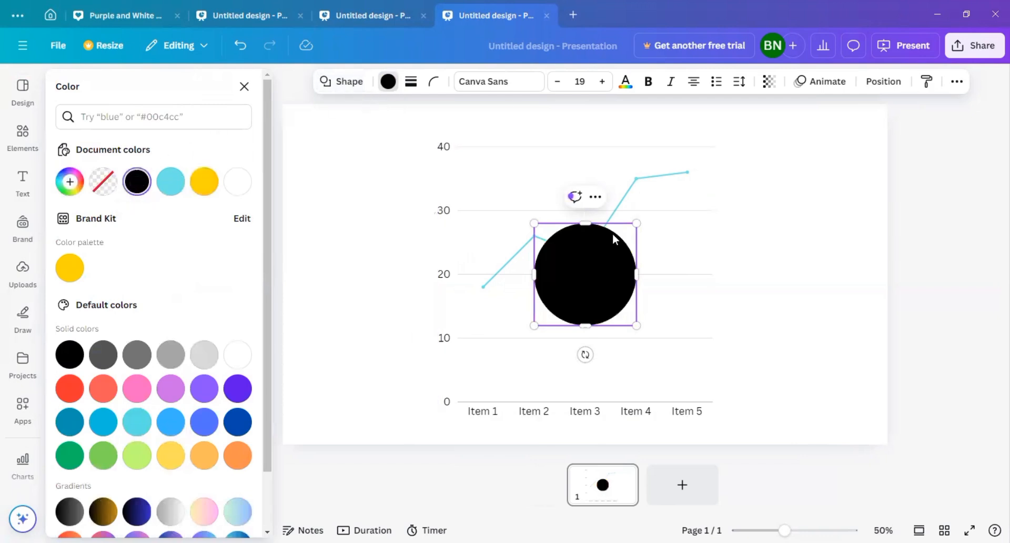
- Shrink the black circle to a small dot and place it on the line chart's Item 1 point
drag(638, 223, 551, 310)
click(490, 316)
click(489, 316)
drag(489, 316, 426, 283)
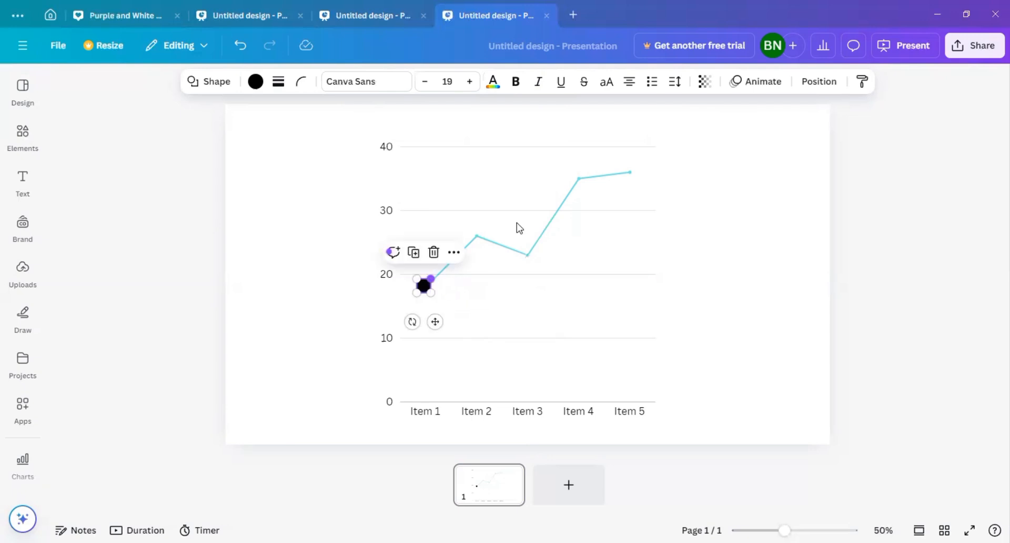
- Create a custom animation that moves the dot along the chart line from Item 1 to Item 5
click(758, 83)
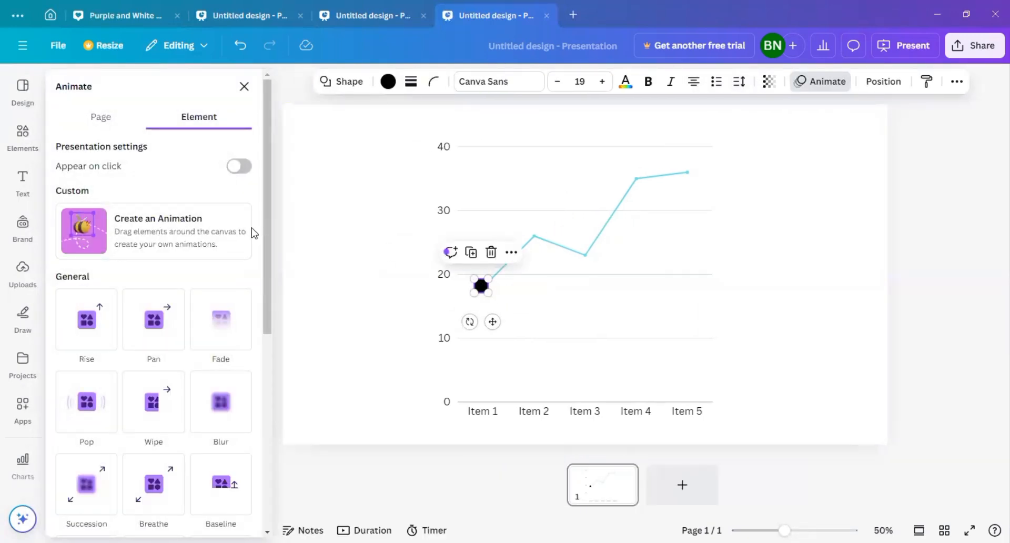
click(176, 233)
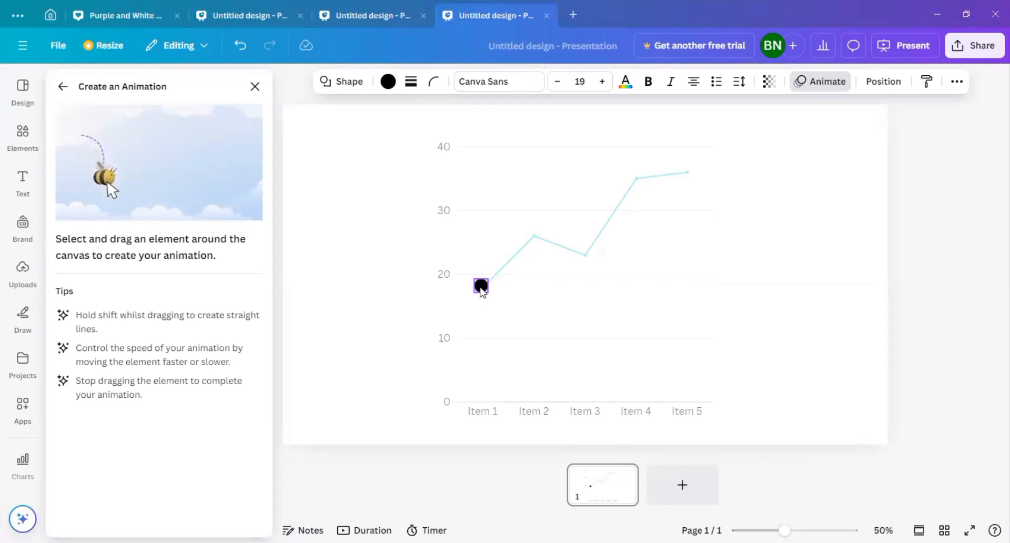
mouse_move(482, 291)
mouse_down()
mouse_move(541, 236)
mouse_move(593, 256)
mouse_move(643, 168)
mouse_move(691, 174)
mouse_up()
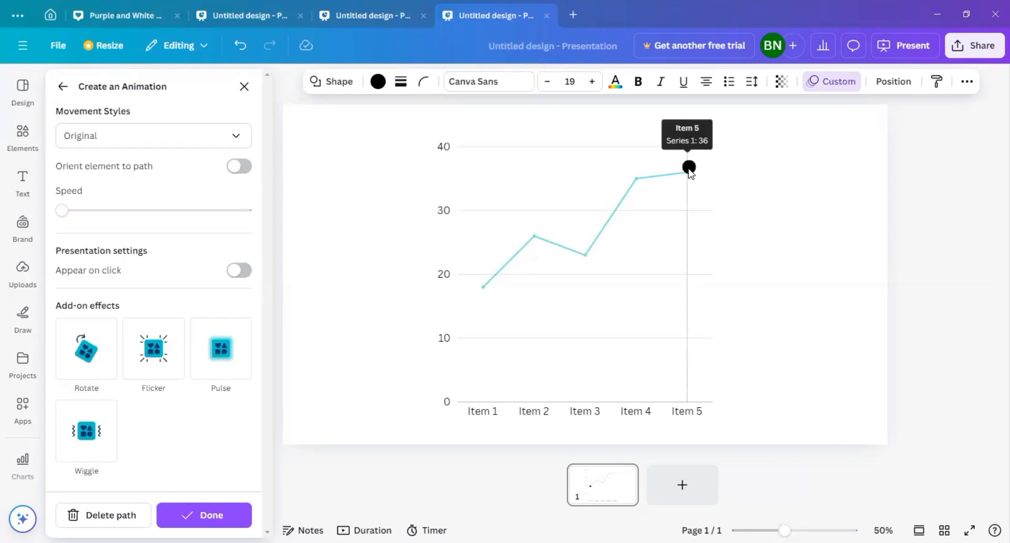
click(204, 515)
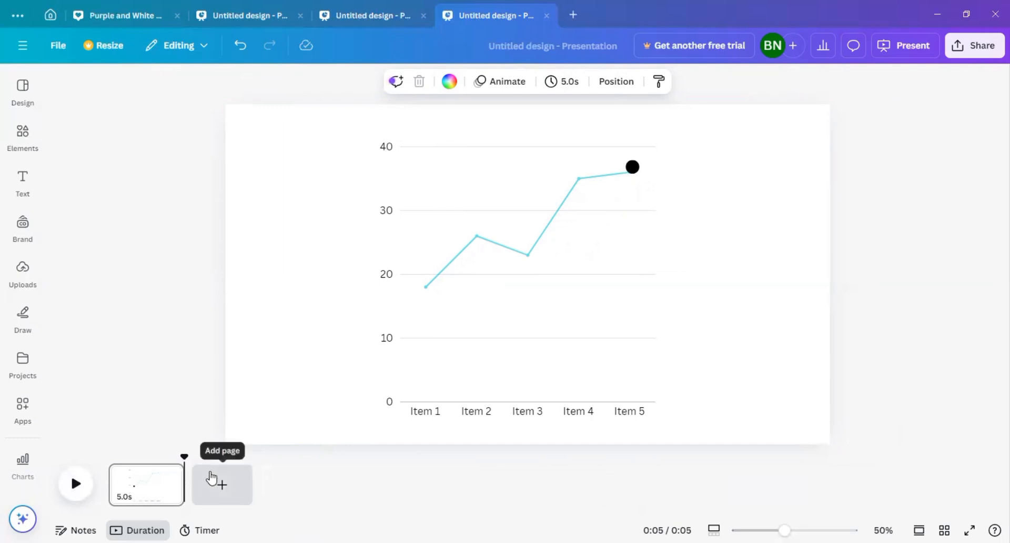
- Add a second page and insert a bar chart on it, keeping the default chart data
click(210, 476)
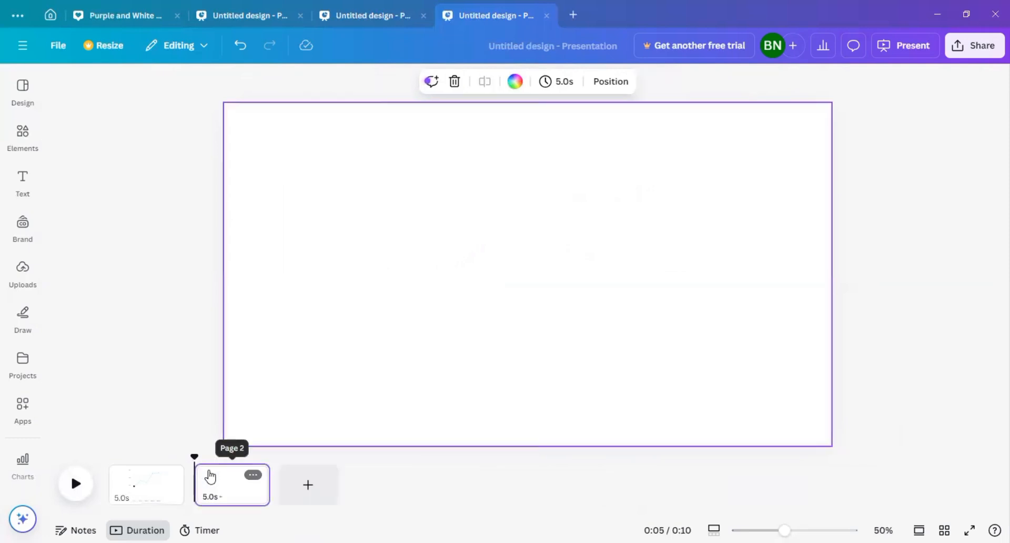
click(23, 519)
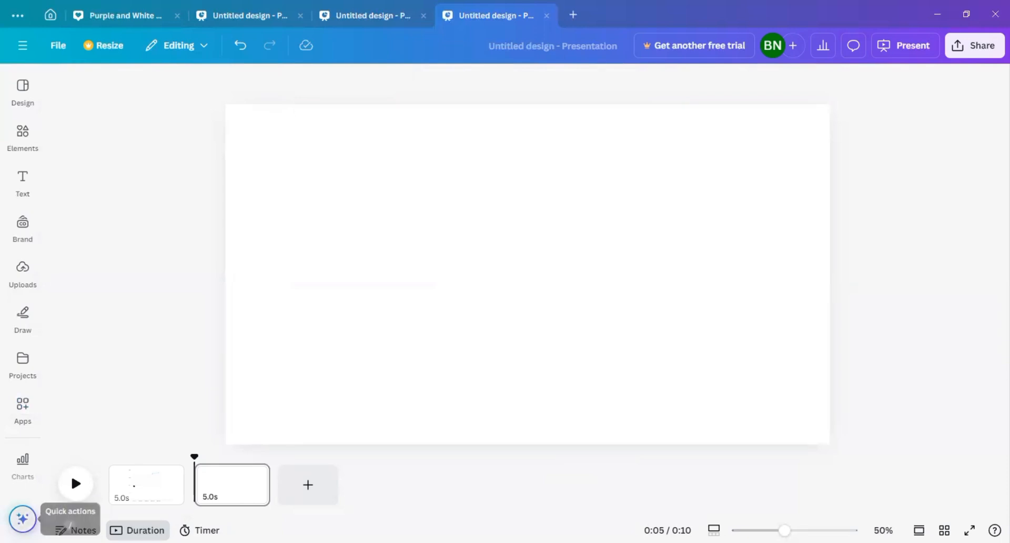
click(22, 519)
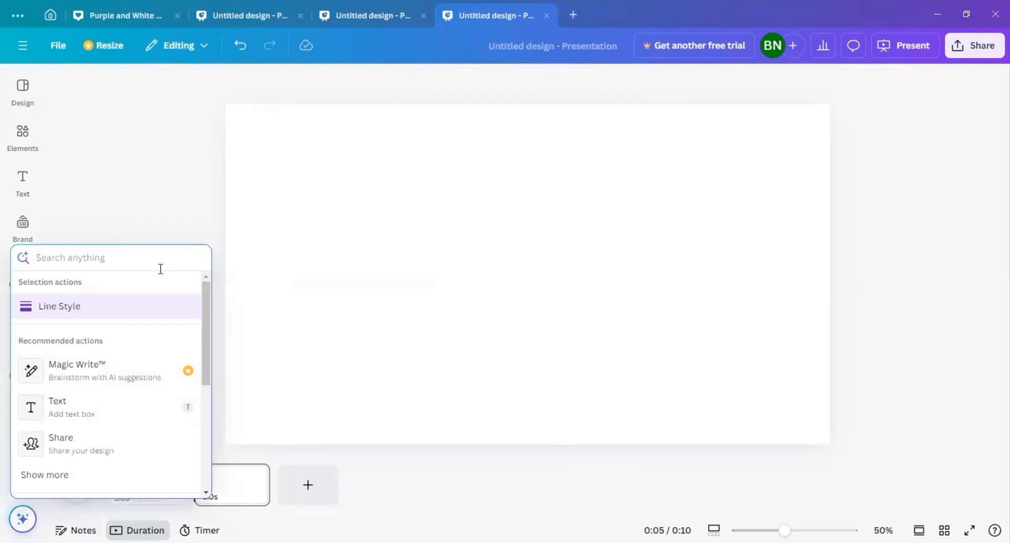
text(c)
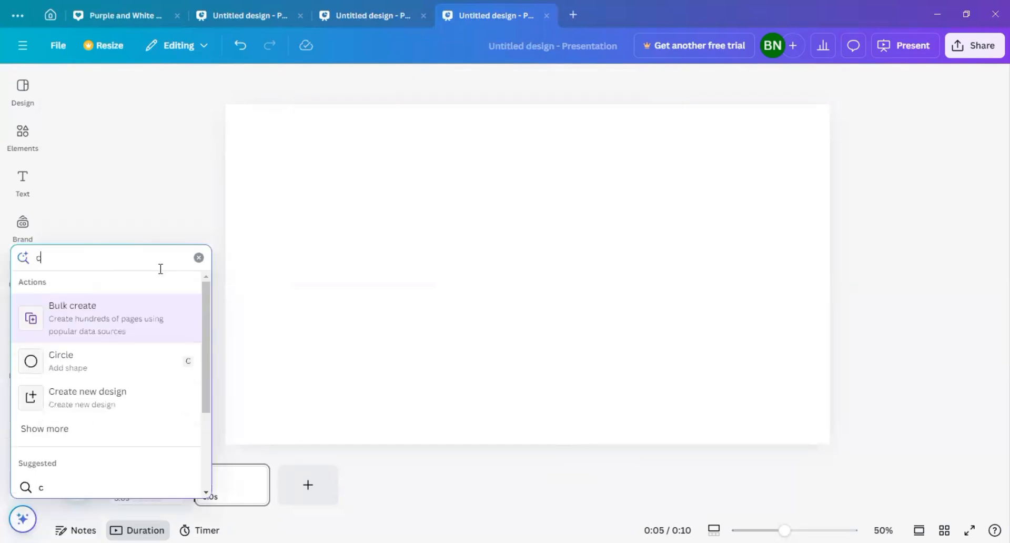
text(ha)
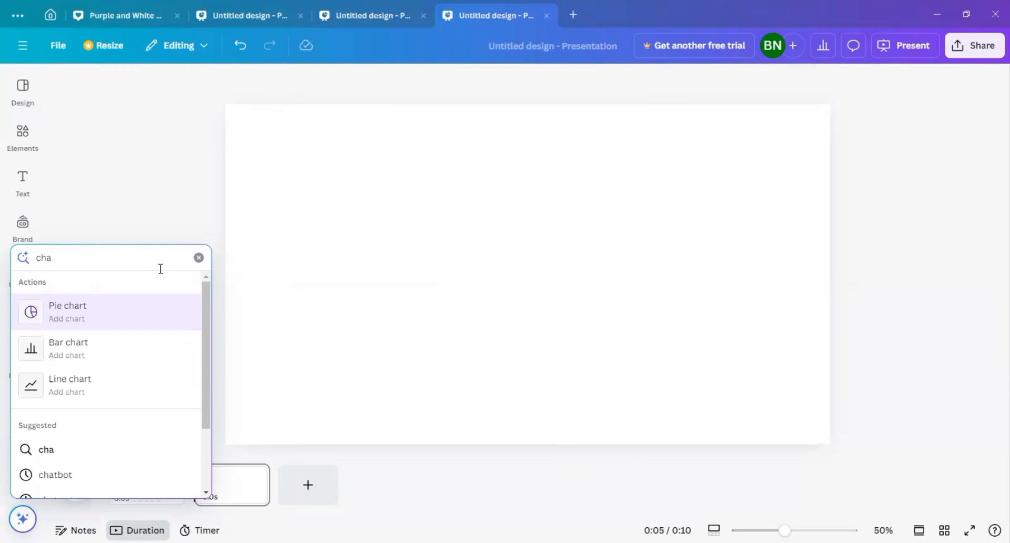
click(112, 354)
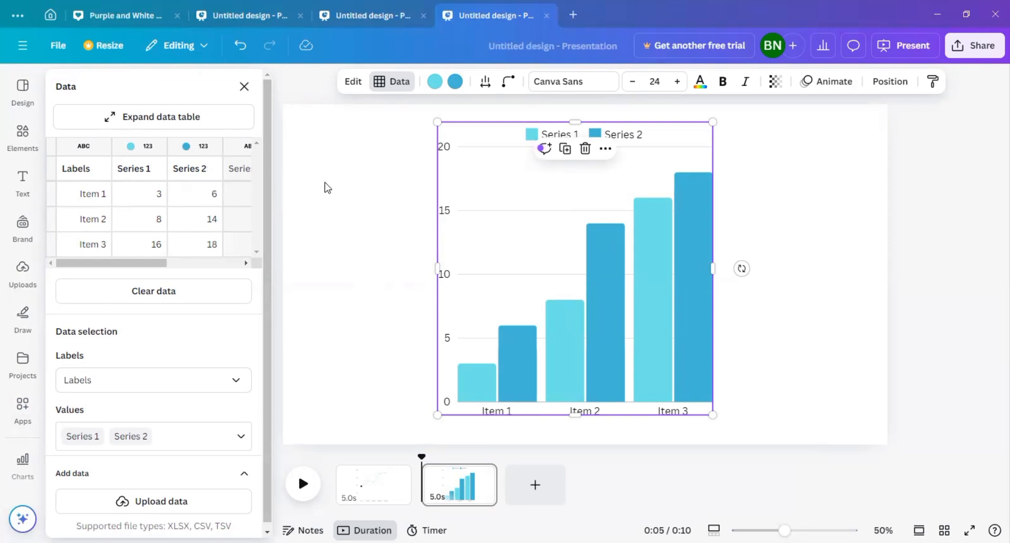
click(244, 86)
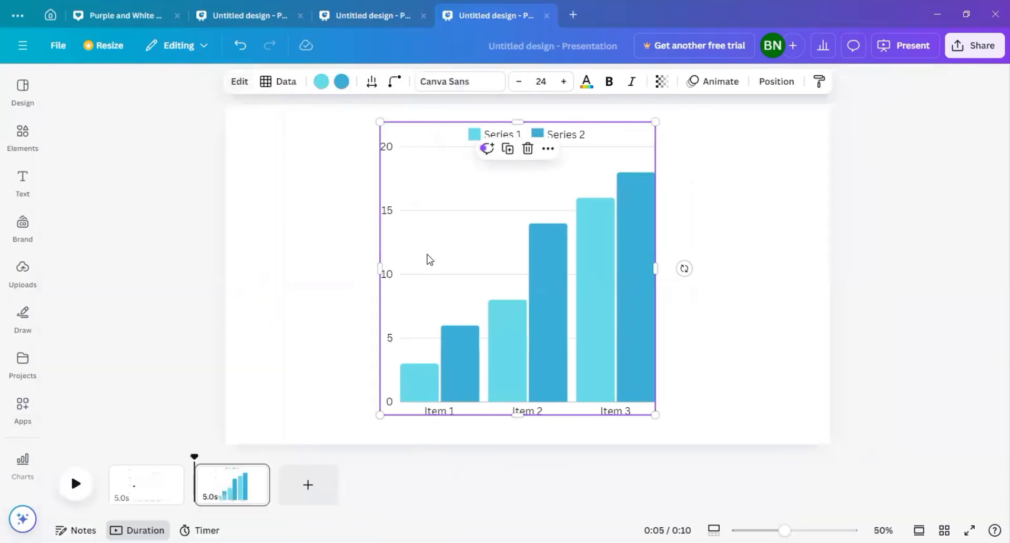
- Add a square shape over the bar chart and fill it with white
key(r)
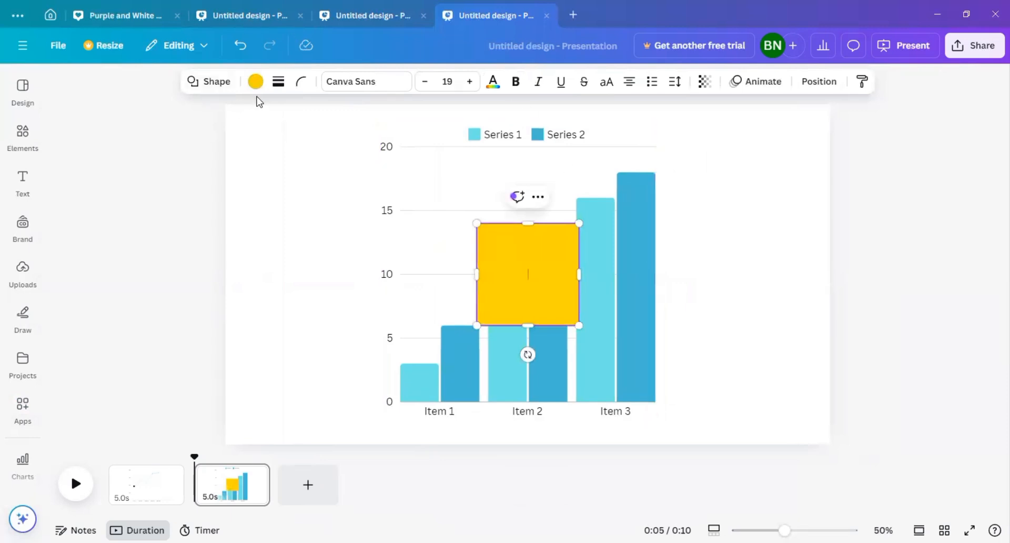
key(Escape)
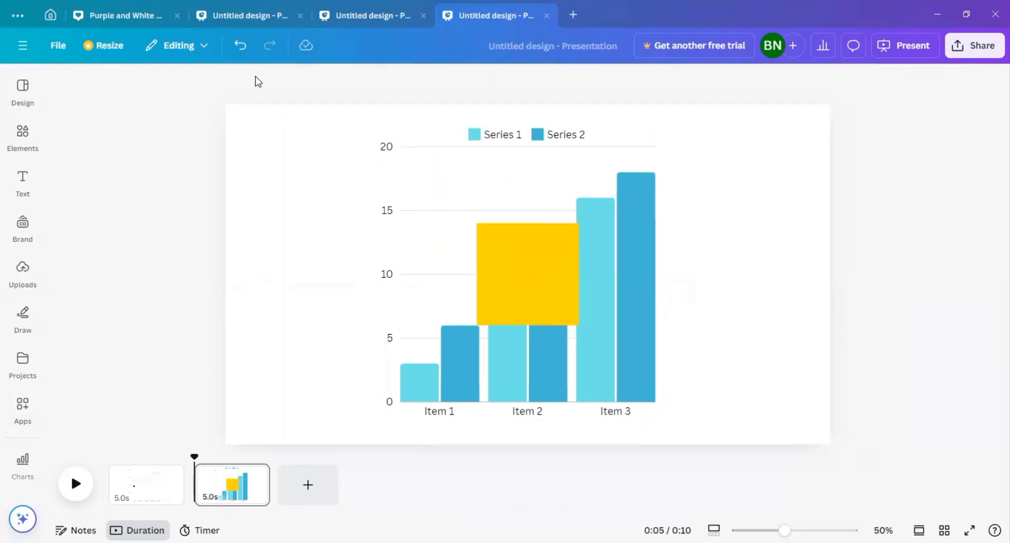
click(490, 228)
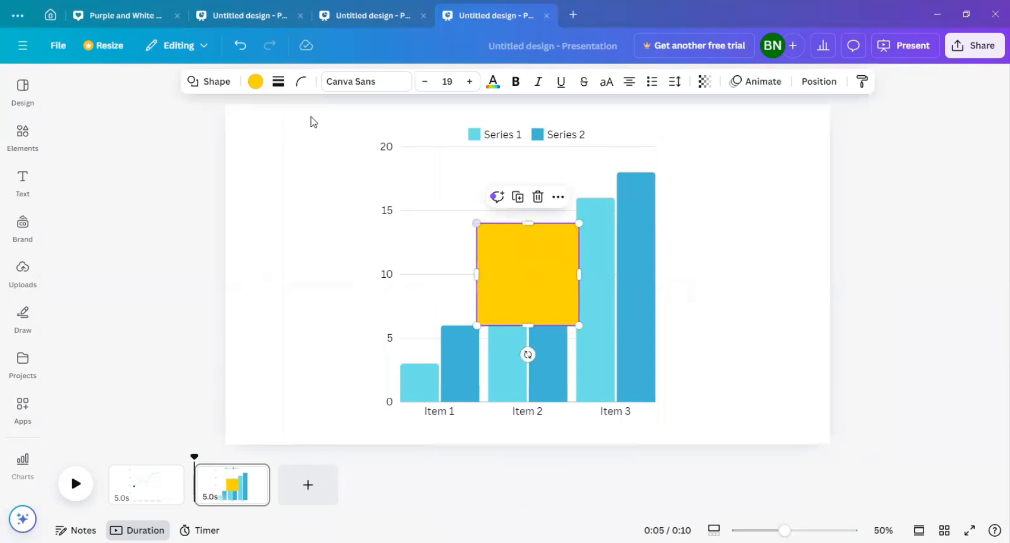
click(254, 84)
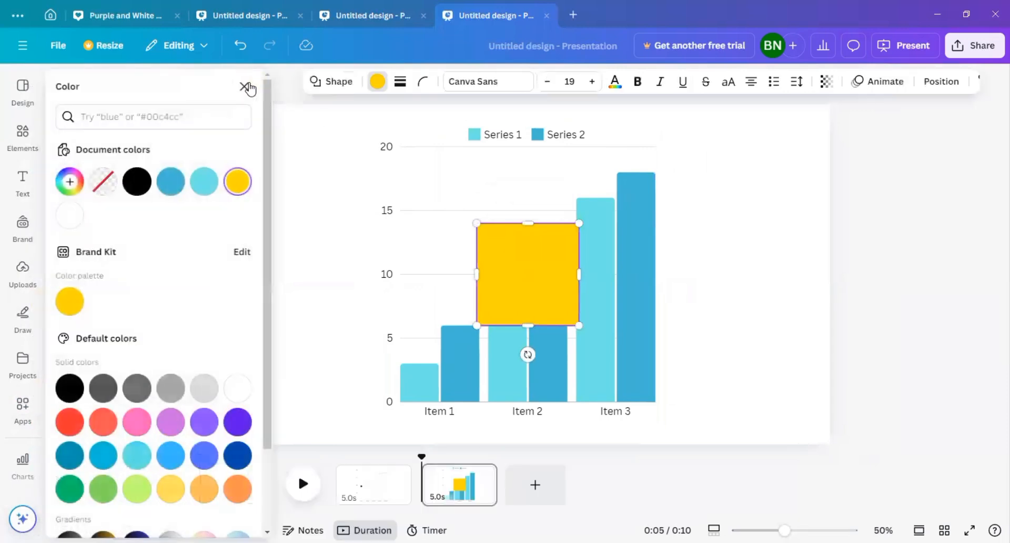
click(70, 215)
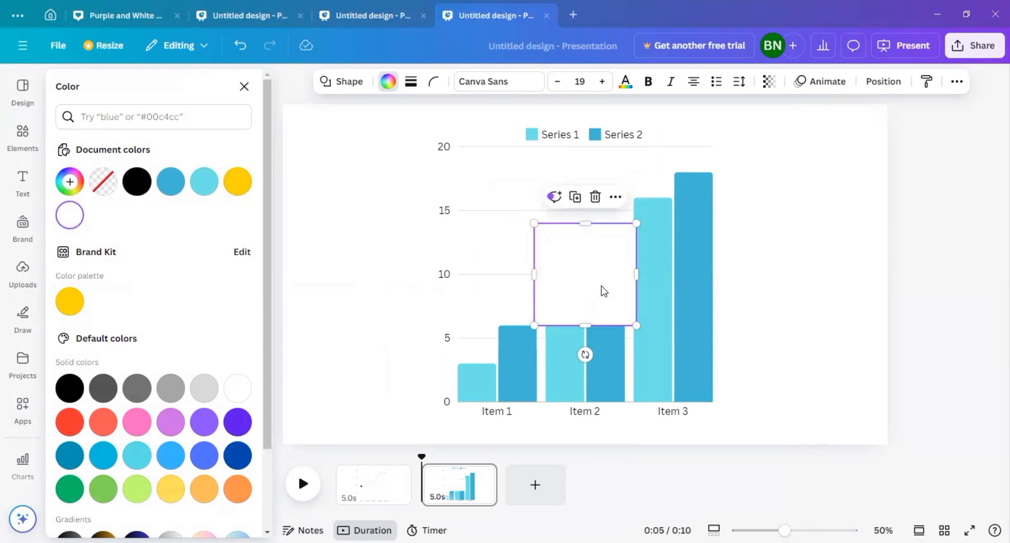
- Move and resize the white rectangle to cover the Series 1 bar of Item 1, extending its top to just below the 10 gridline
drag(604, 292, 463, 361)
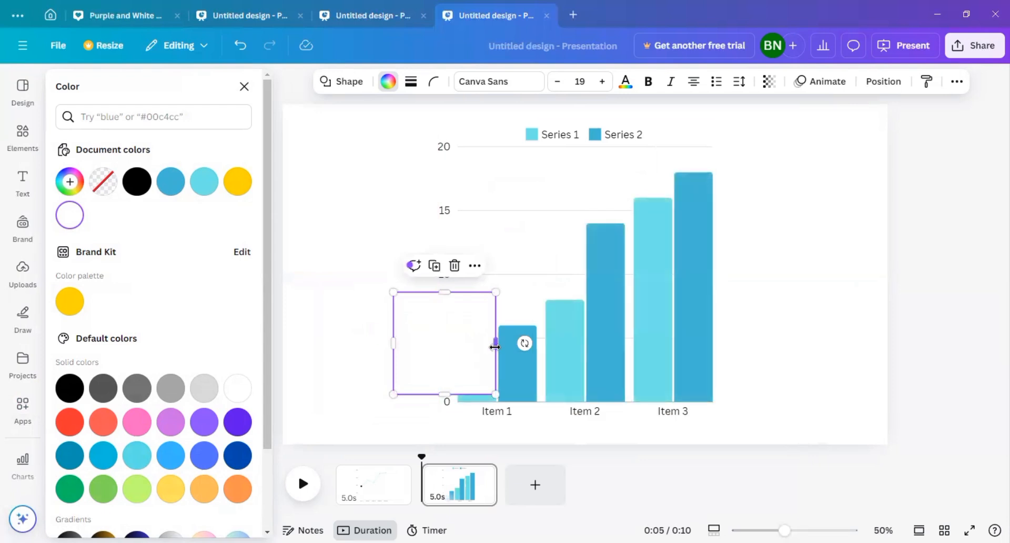
drag(492, 343, 485, 381)
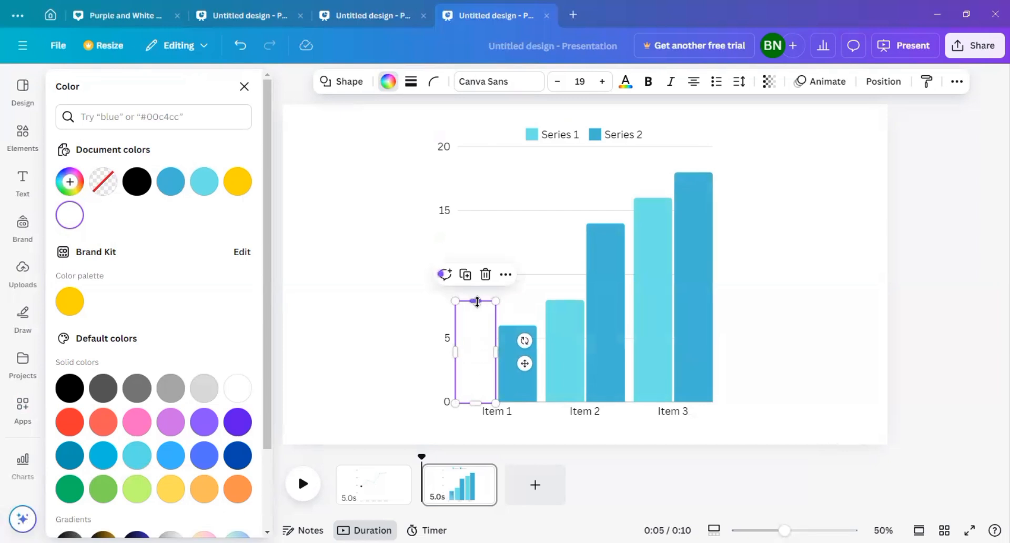
drag(478, 302, 475, 280)
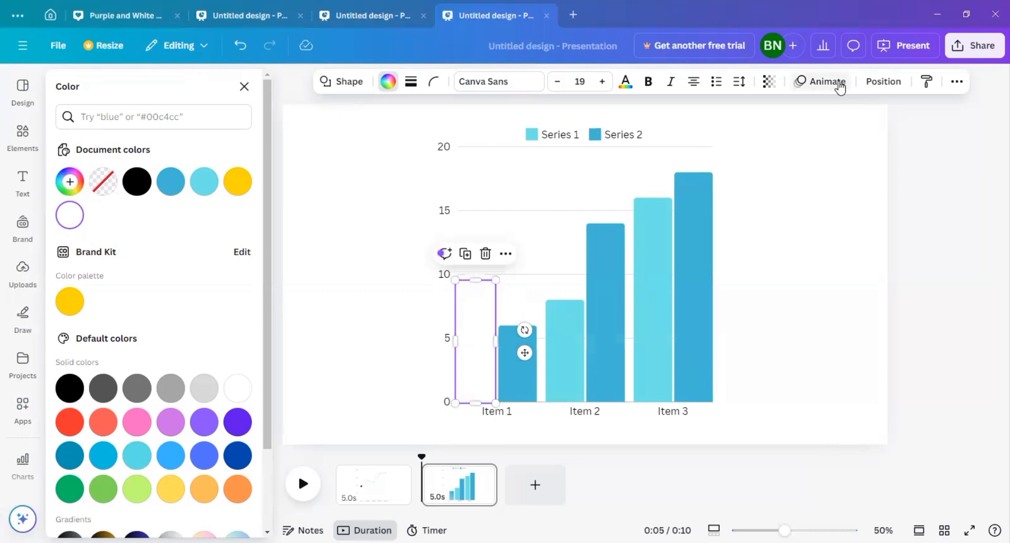
- Create a custom animation that moves the white rectangle straight up off the page, uncovering the Item 1 bar
click(841, 88)
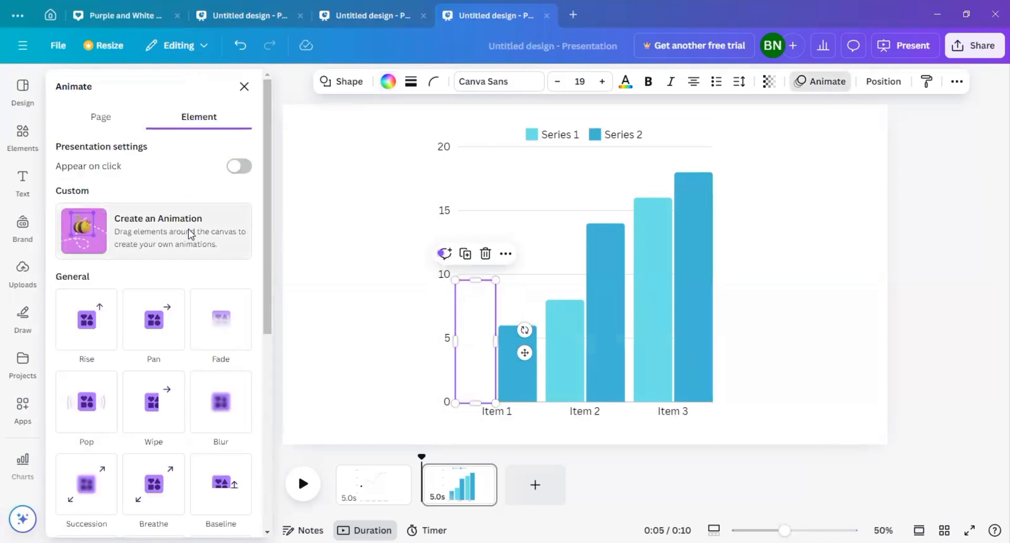
click(191, 236)
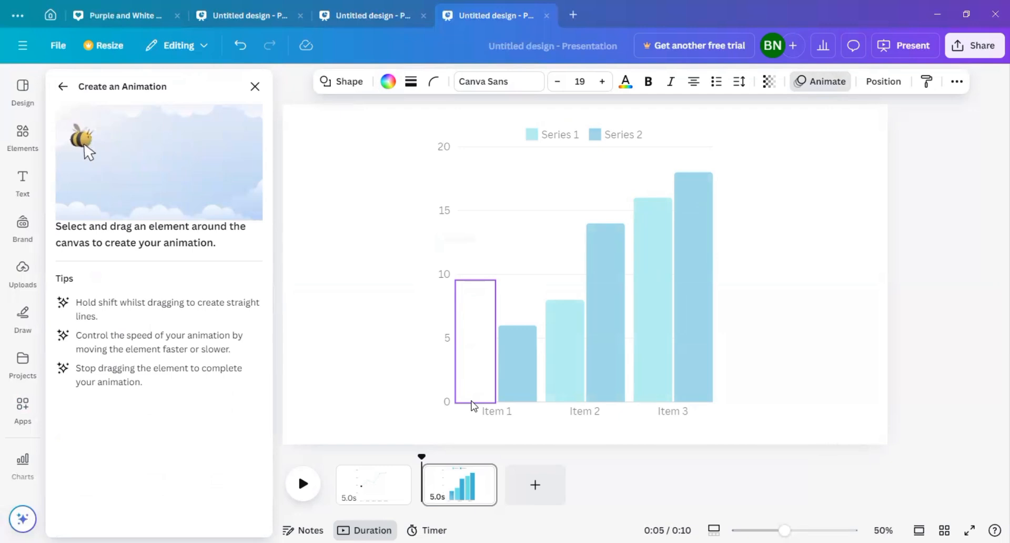
drag(473, 400, 496, 42)
click(749, 495)
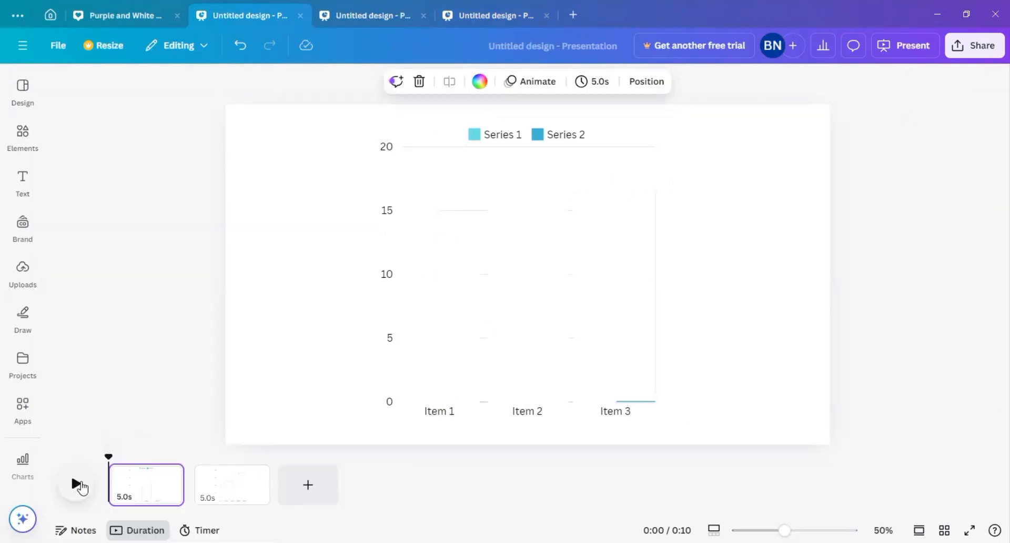
- Preview the finished bar chart animation in the other open untitled presentation and pause the playback
click(76, 484)
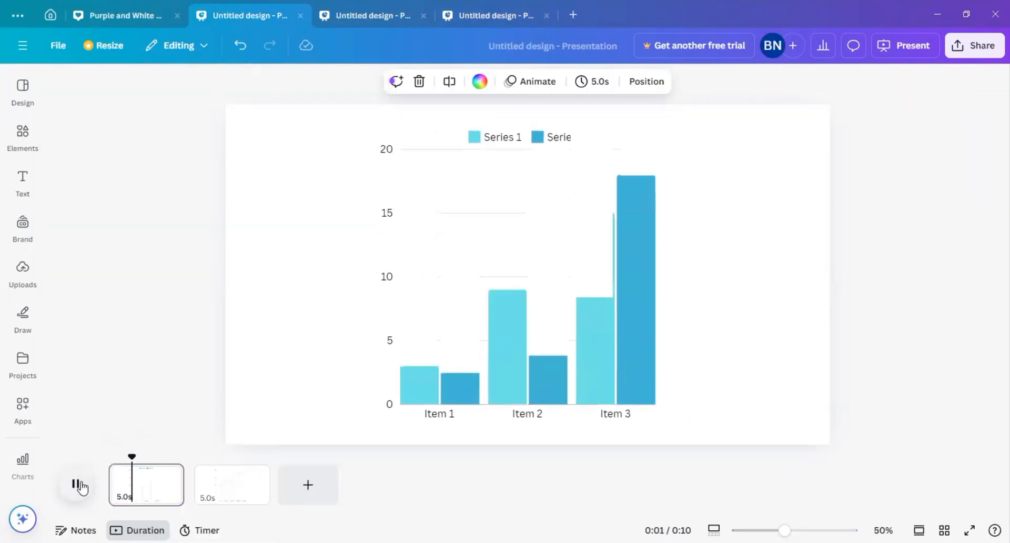
click(79, 485)
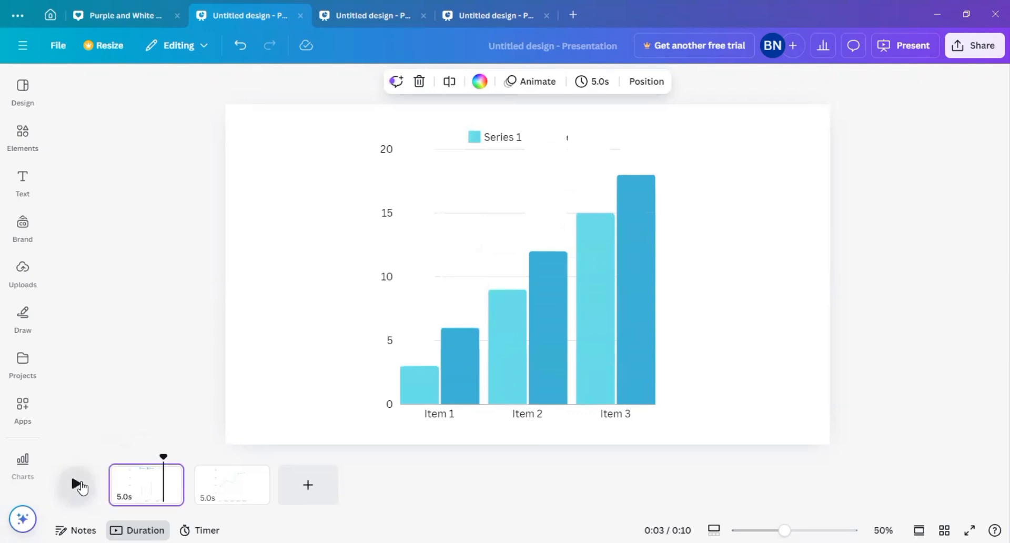